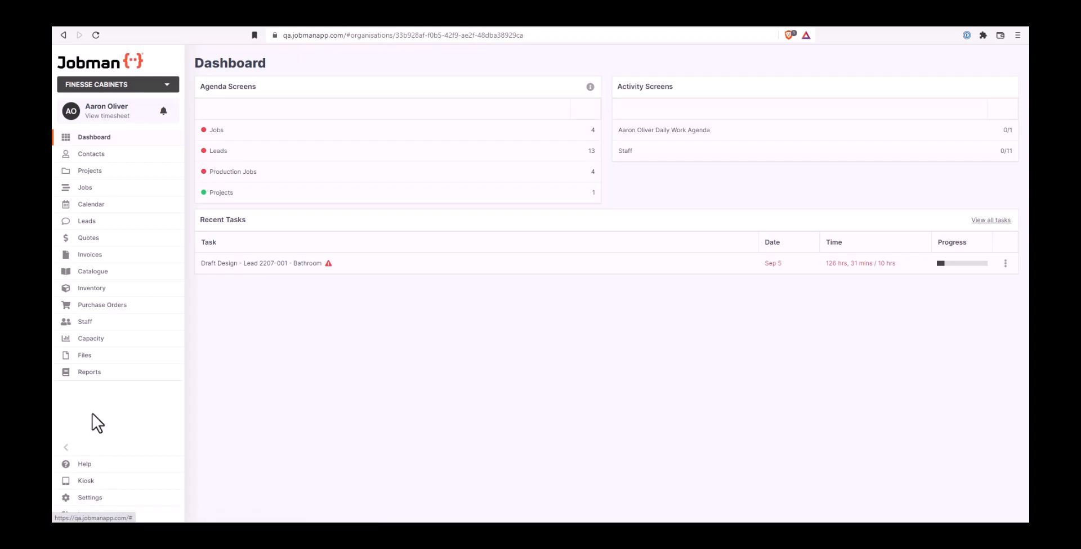
Create a lead item type named Living Room in the organisation's lead settings and return to the item types list
click(89, 499)
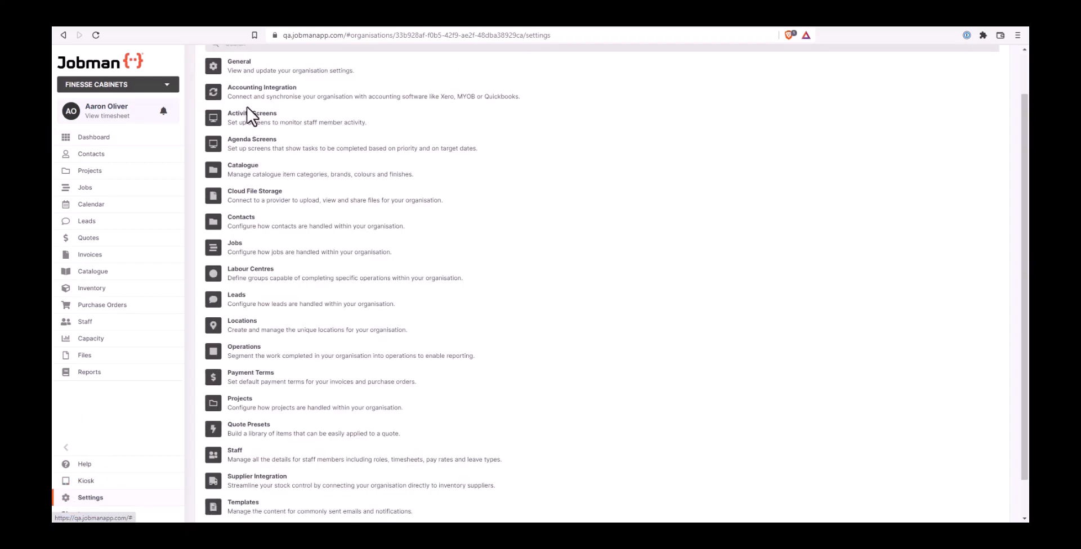
click(237, 296)
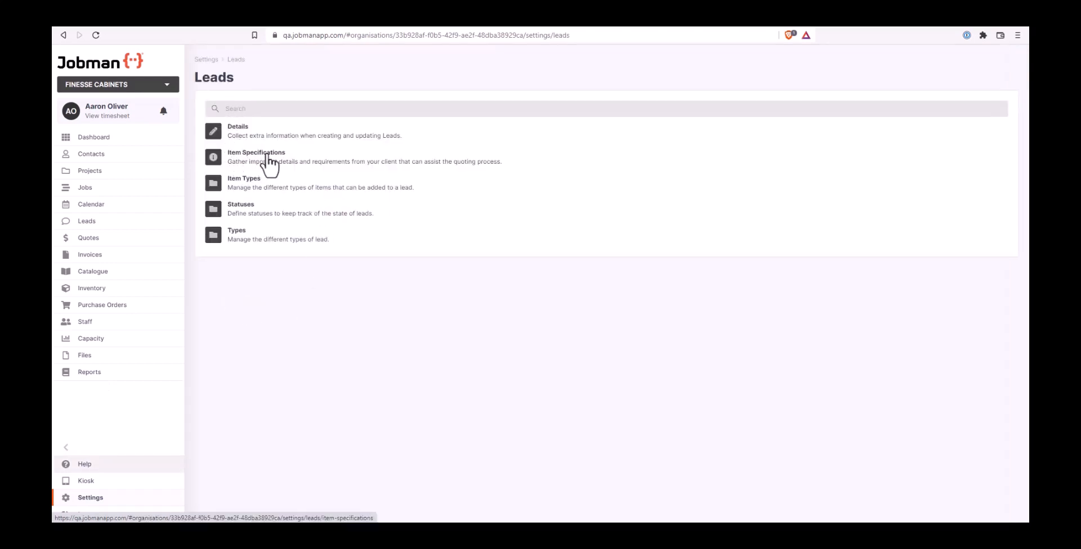
click(246, 181)
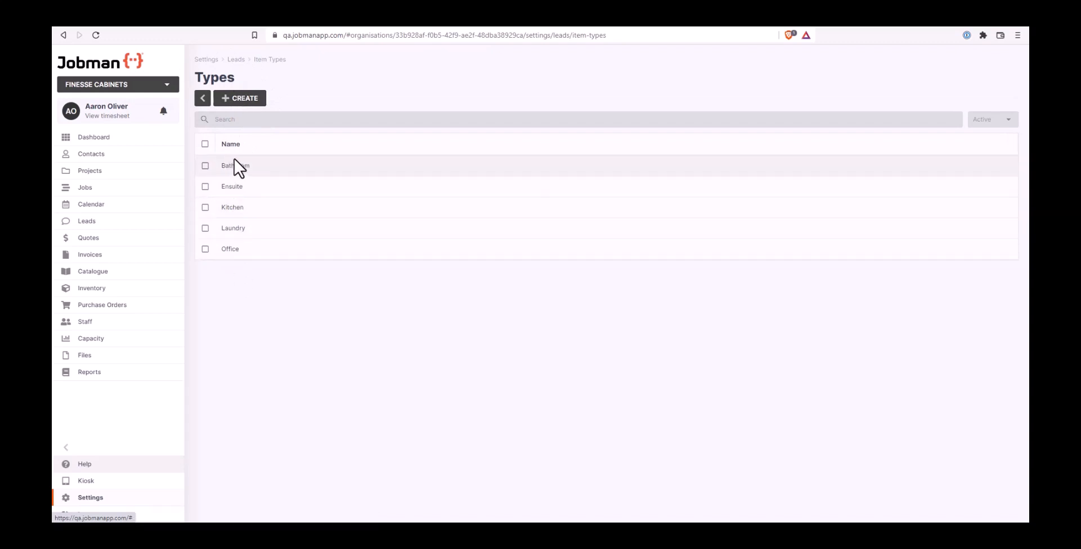
click(228, 98)
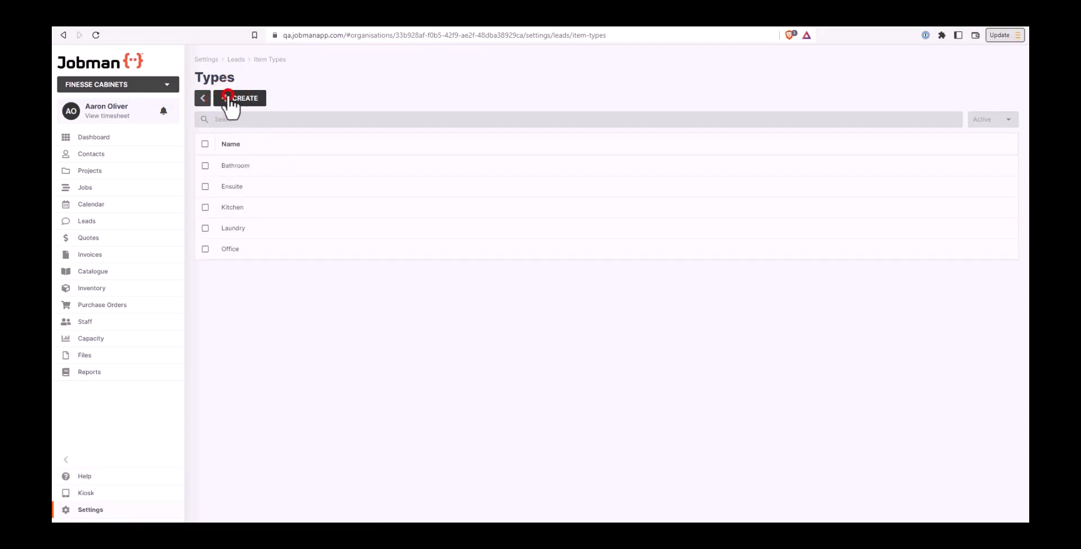
click(220, 111)
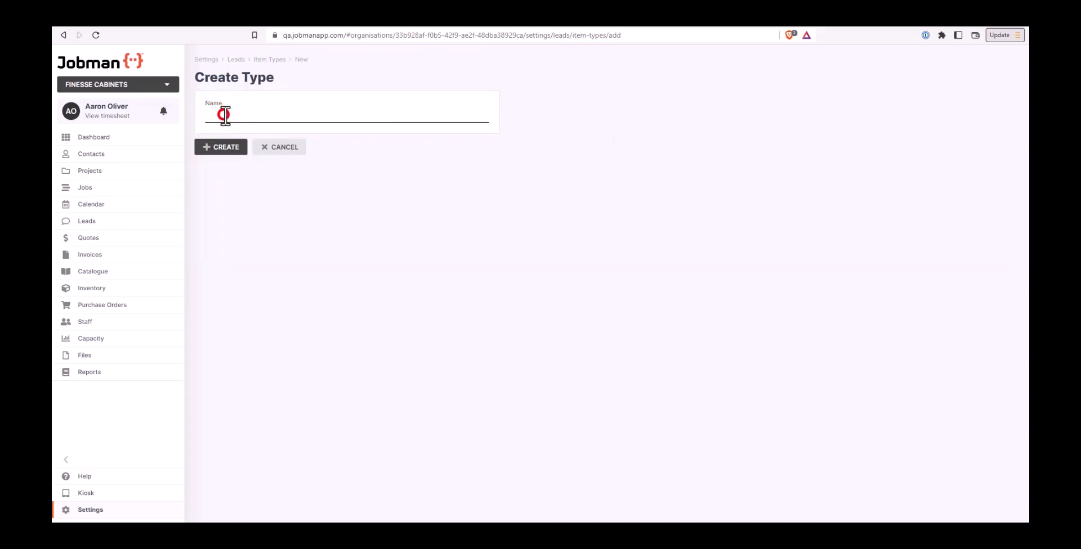
text(Living Room)
click(220, 146)
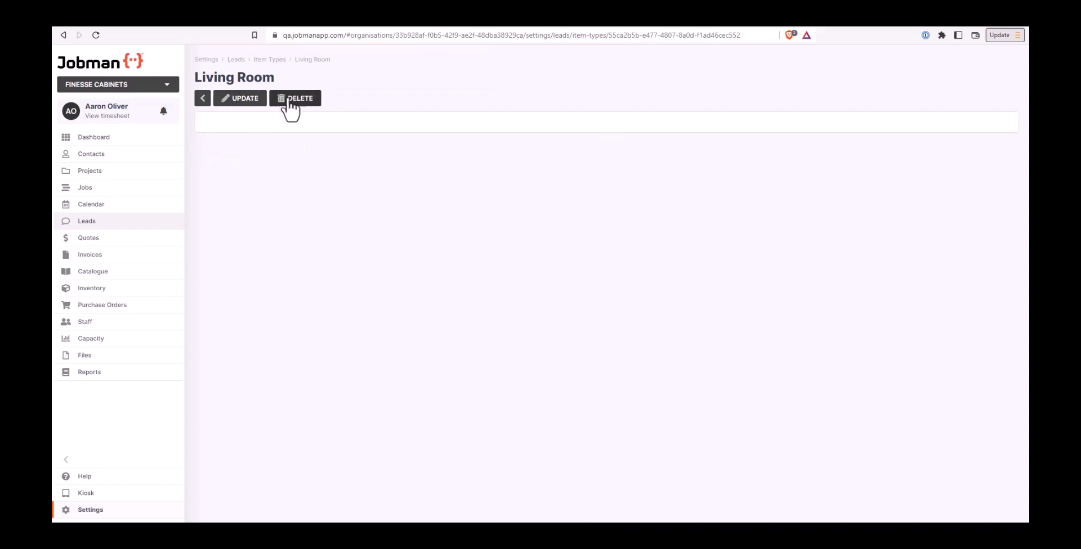
click(201, 98)
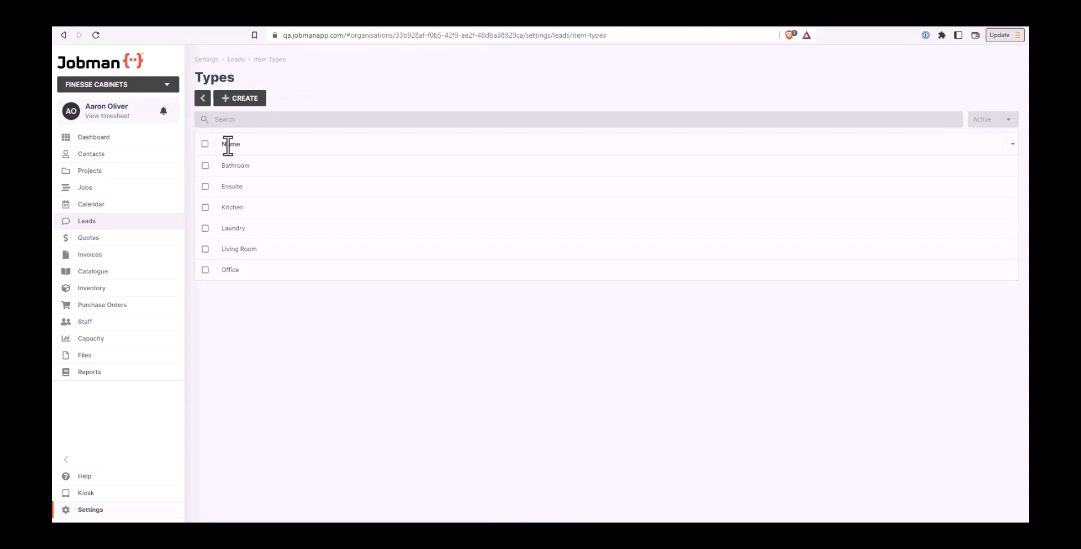
Check the bulk actions for the Bathroom, Ensuite, Kitchen and Laundry item types, and clear the selection
click(204, 166)
click(204, 186)
click(205, 207)
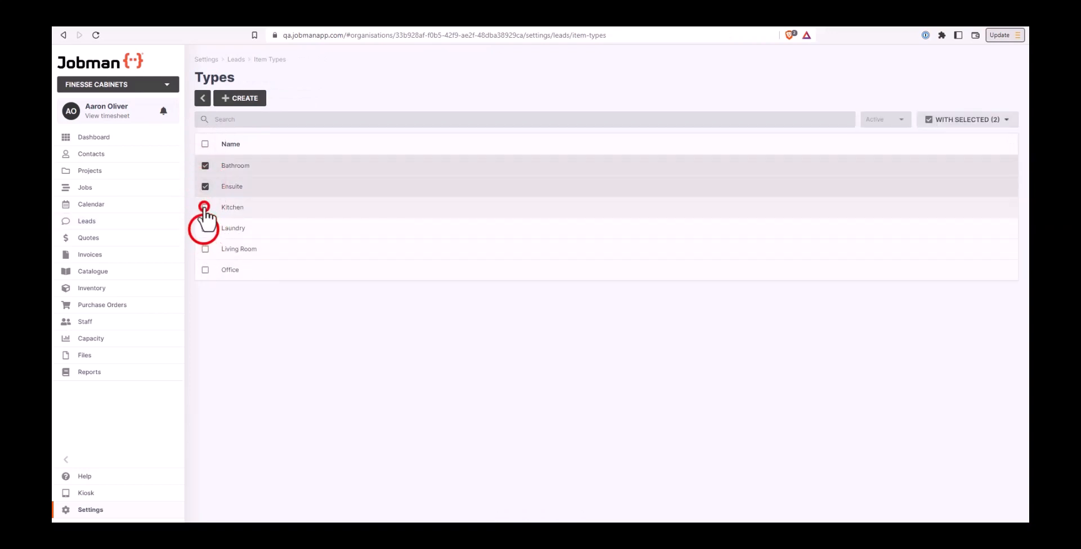
click(204, 228)
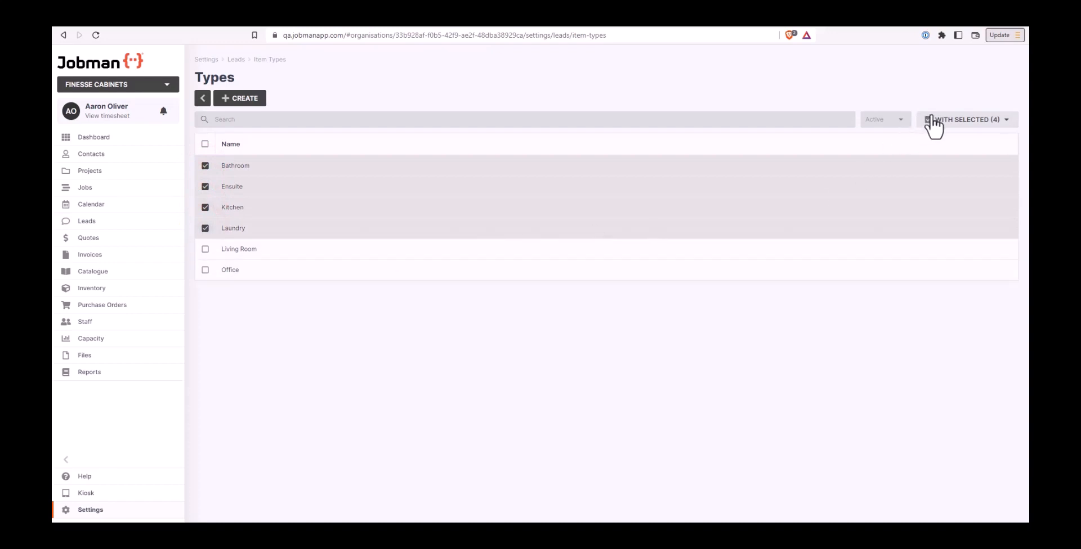
click(1004, 119)
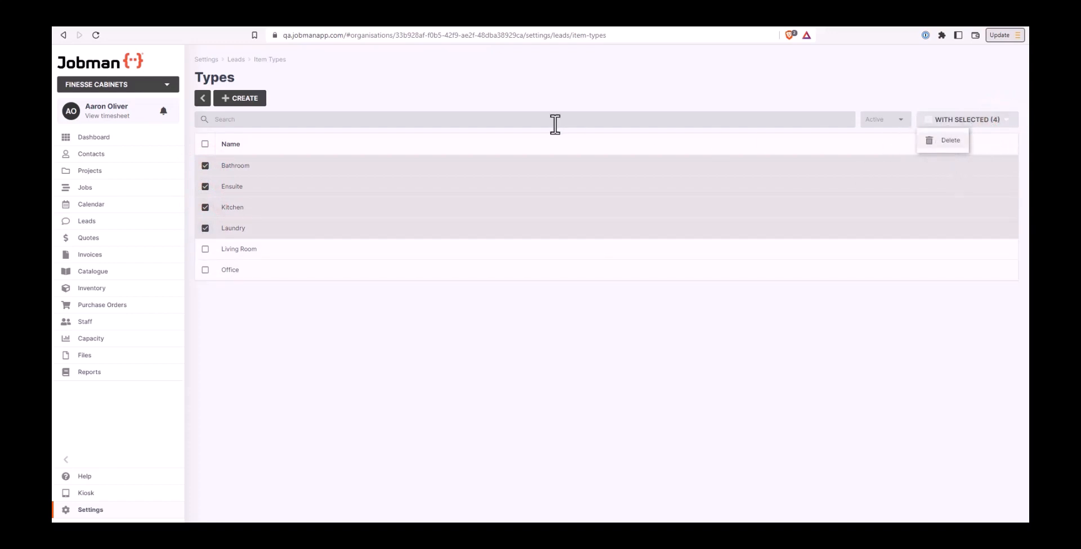
click(205, 165)
click(205, 186)
click(205, 207)
click(205, 228)
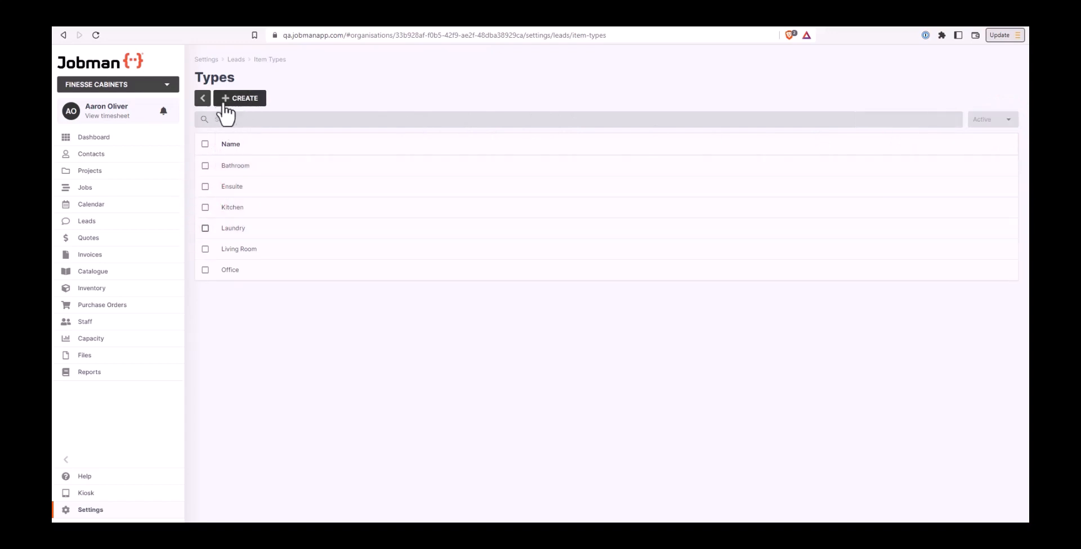
Open the Bathroom item type for editing and save it with its existing name
click(227, 166)
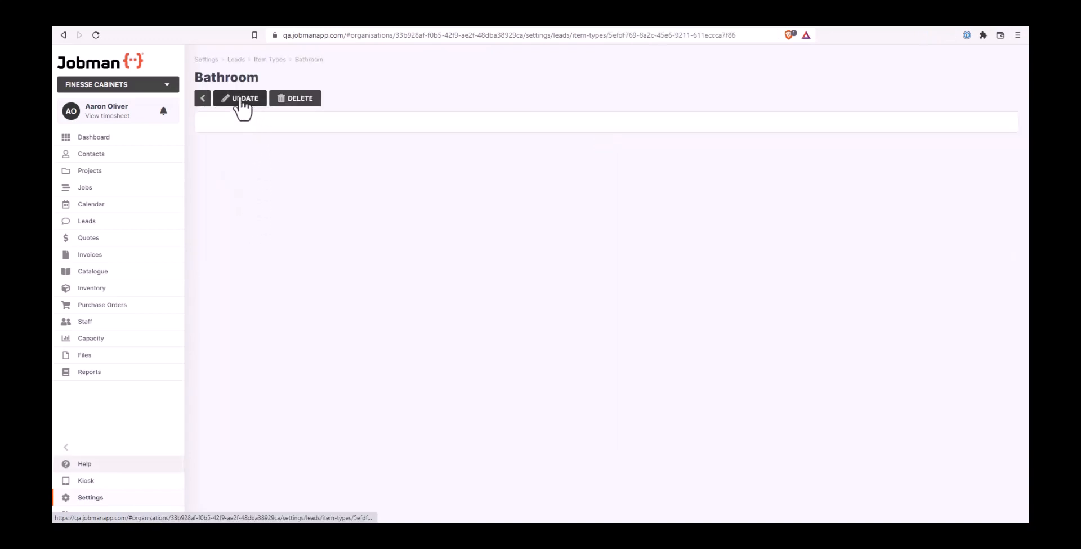
click(240, 99)
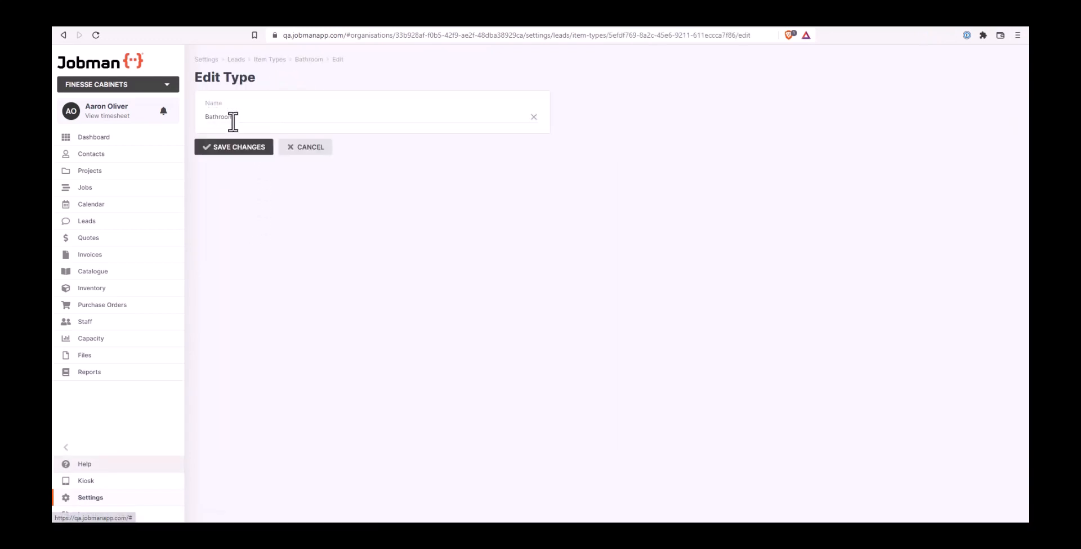
click(232, 148)
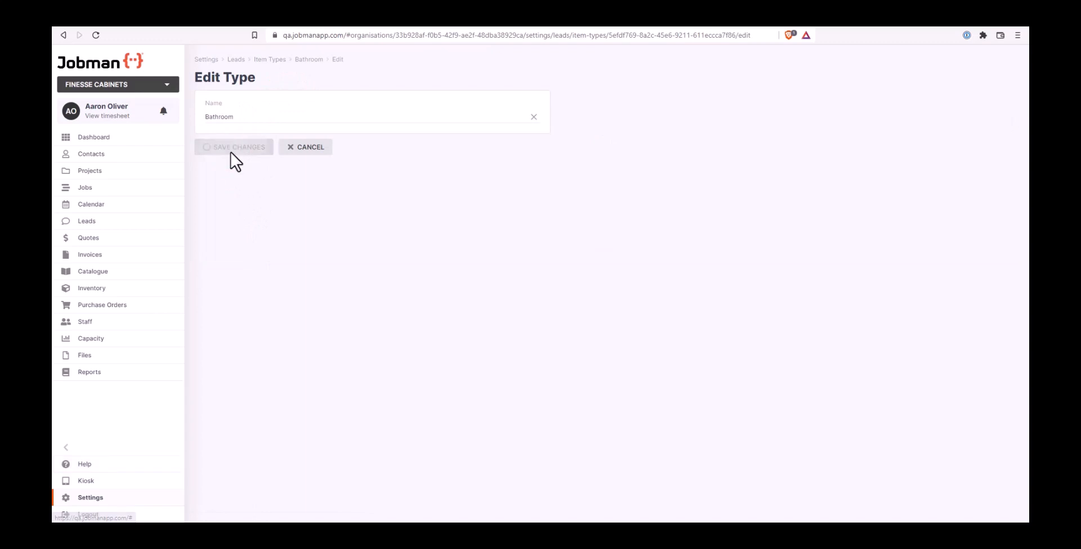
Start a new group named Handles in the lead item specifications
click(264, 60)
click(236, 59)
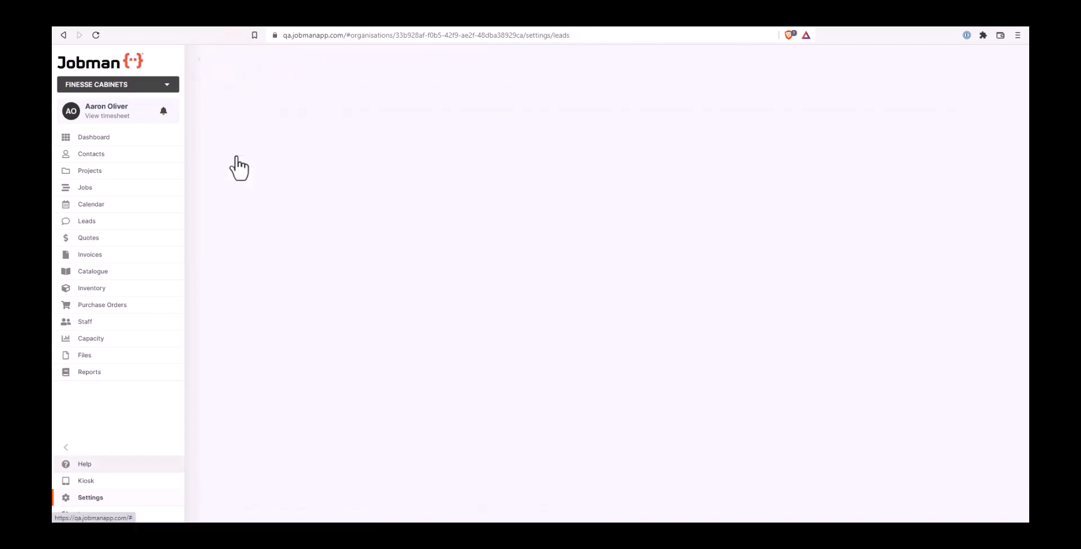
click(252, 165)
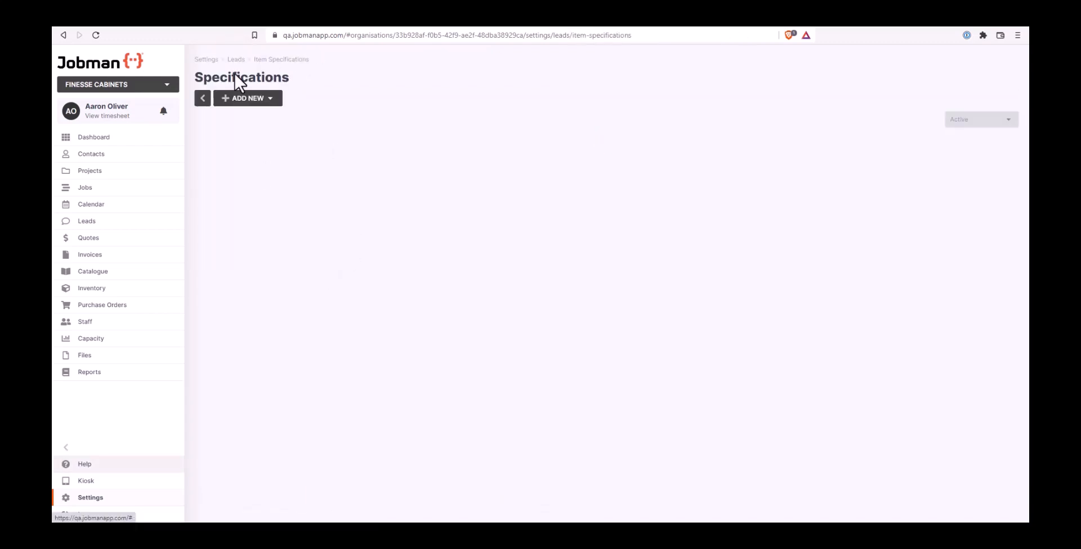
click(262, 100)
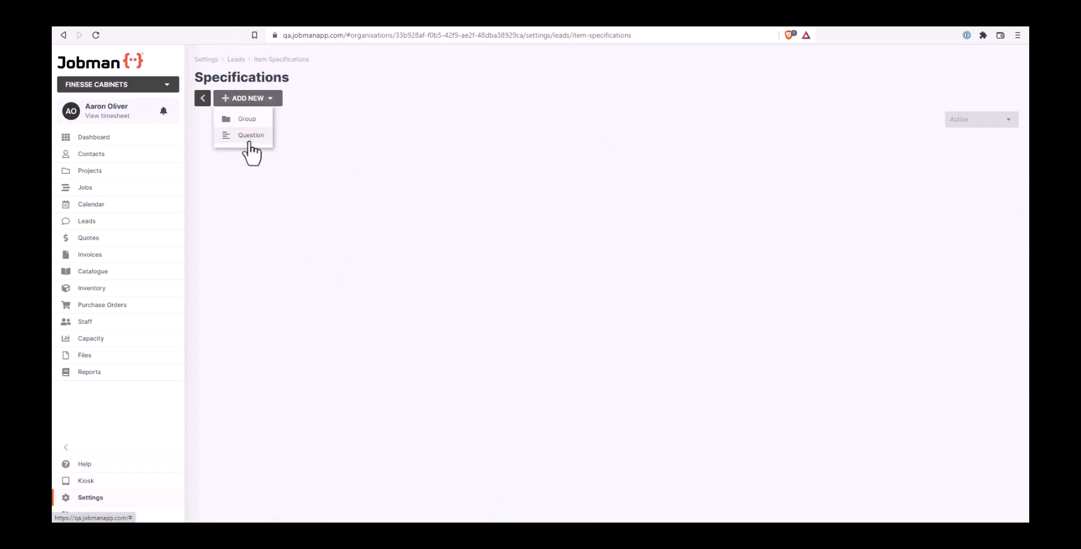
click(248, 120)
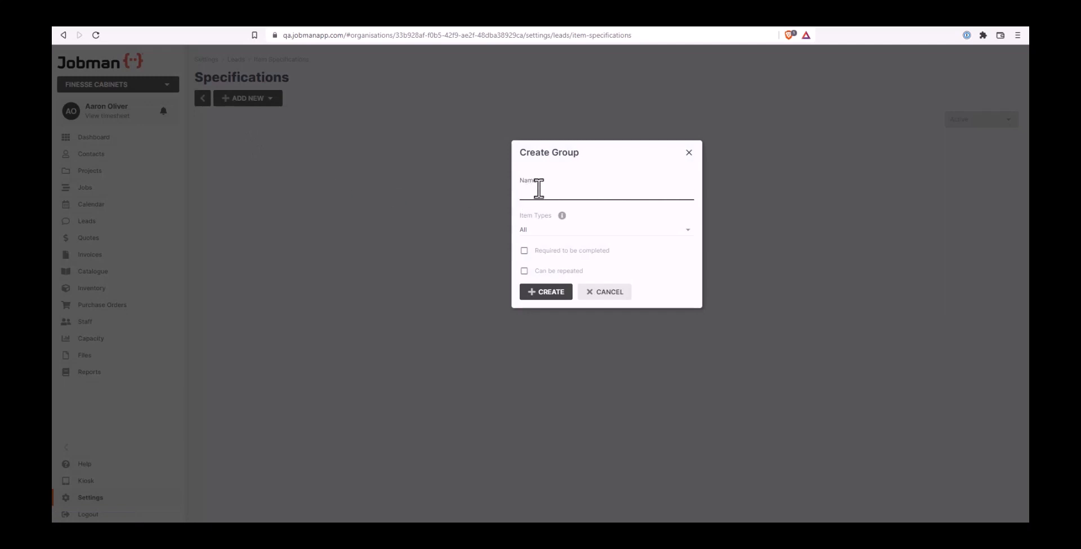
text(Handles)
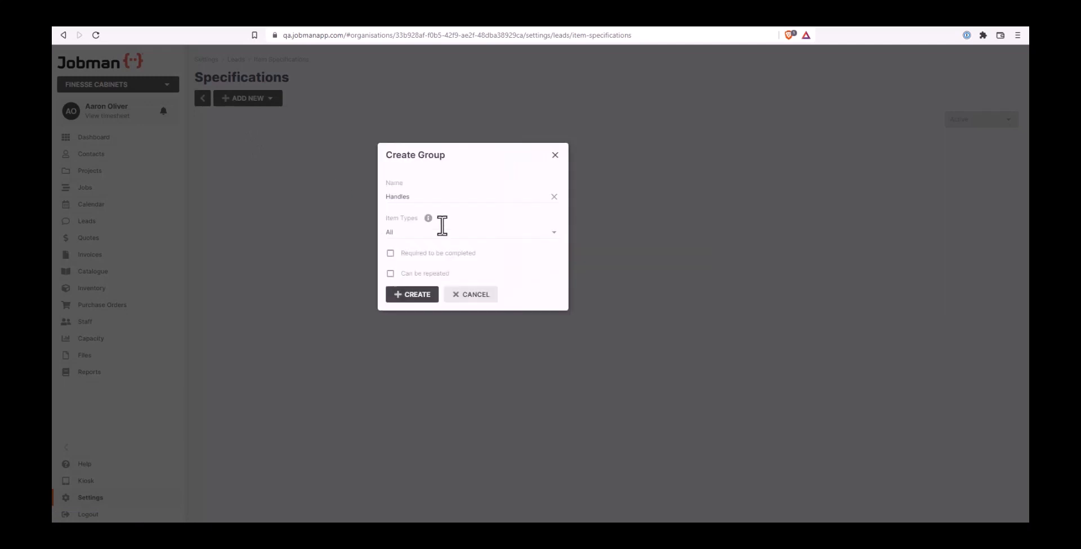
text(les)
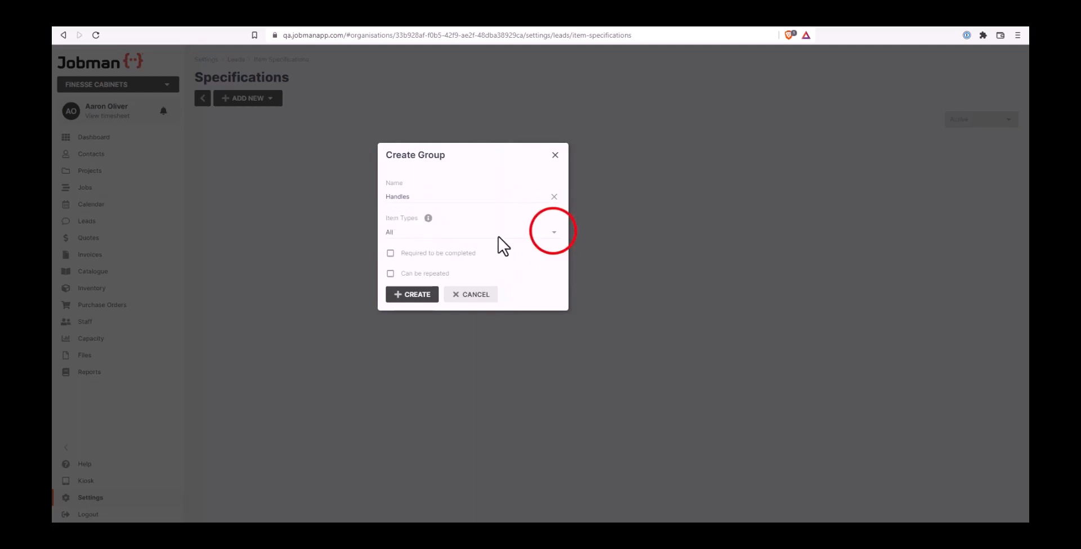
Try limiting the Handles group to selected item types, check the available types, and set Item Types back to All
click(553, 232)
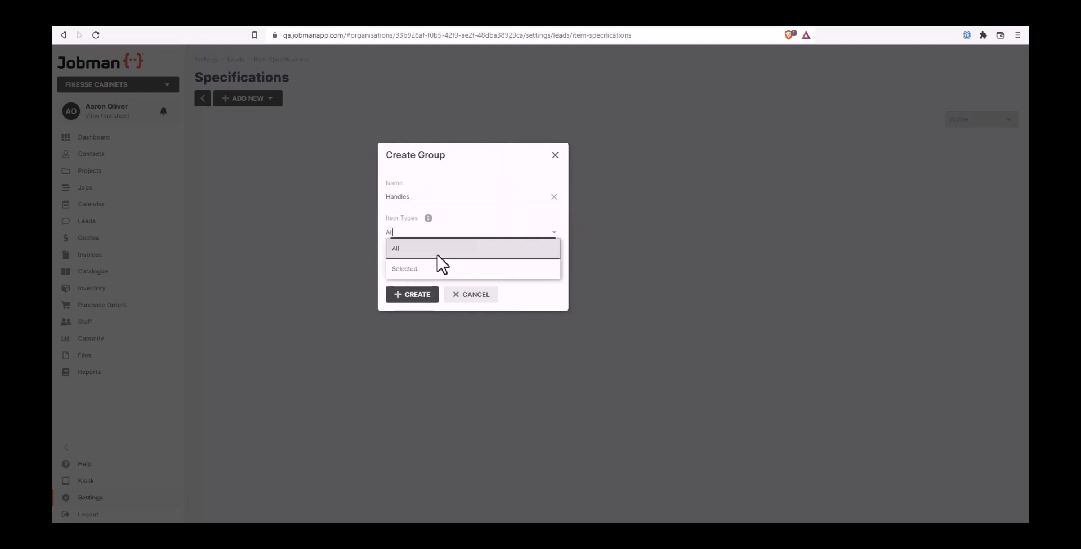
click(409, 269)
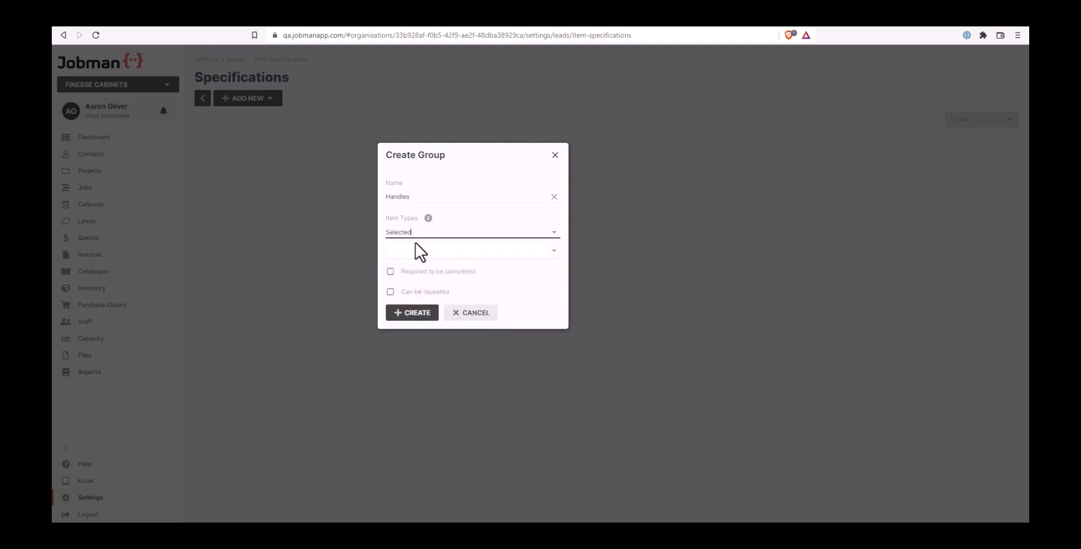
click(555, 250)
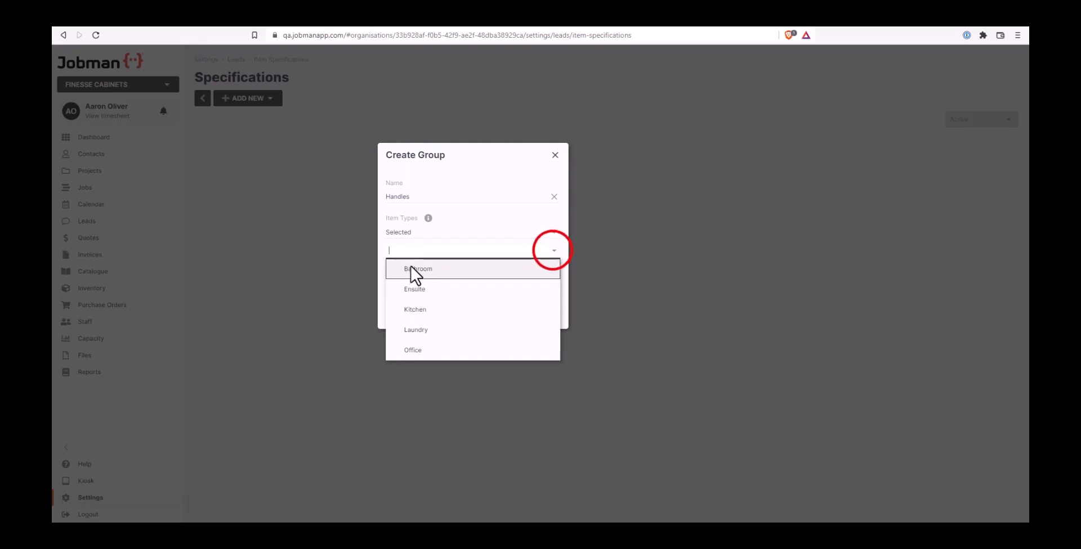
click(554, 250)
click(394, 234)
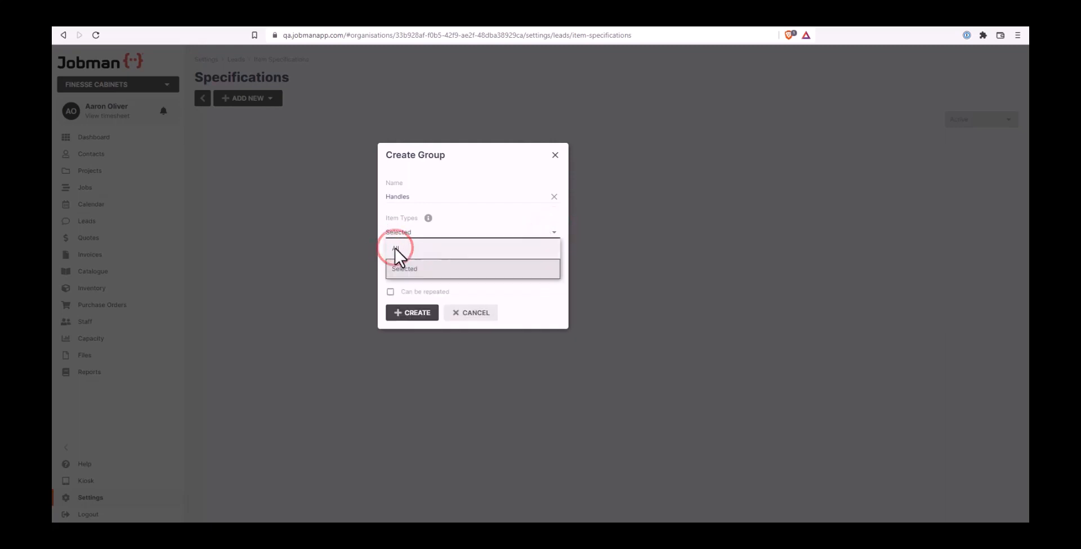
click(398, 252)
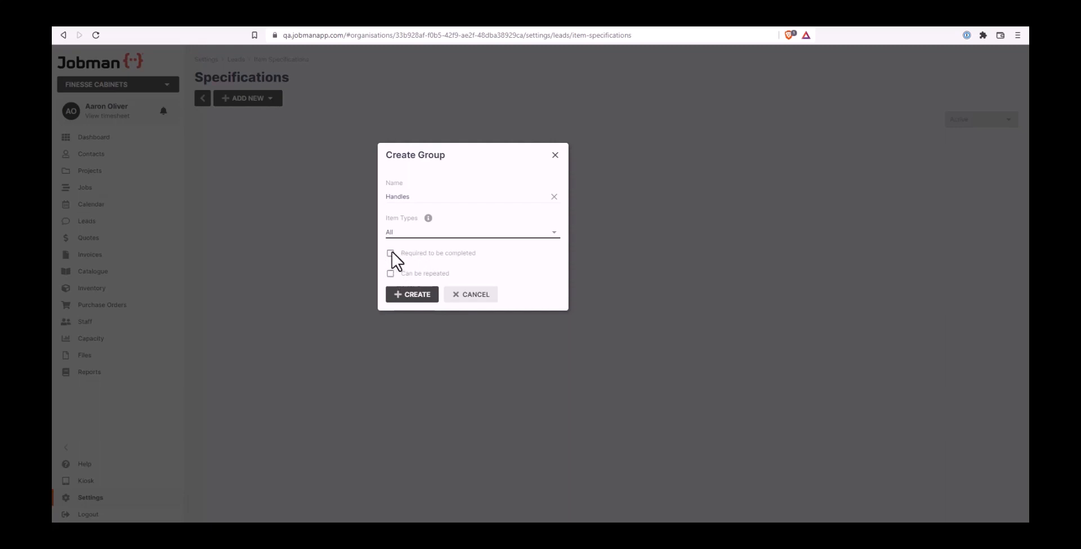
Try the Required to be completed and Can be repeated options, and create the Handles group
click(392, 253)
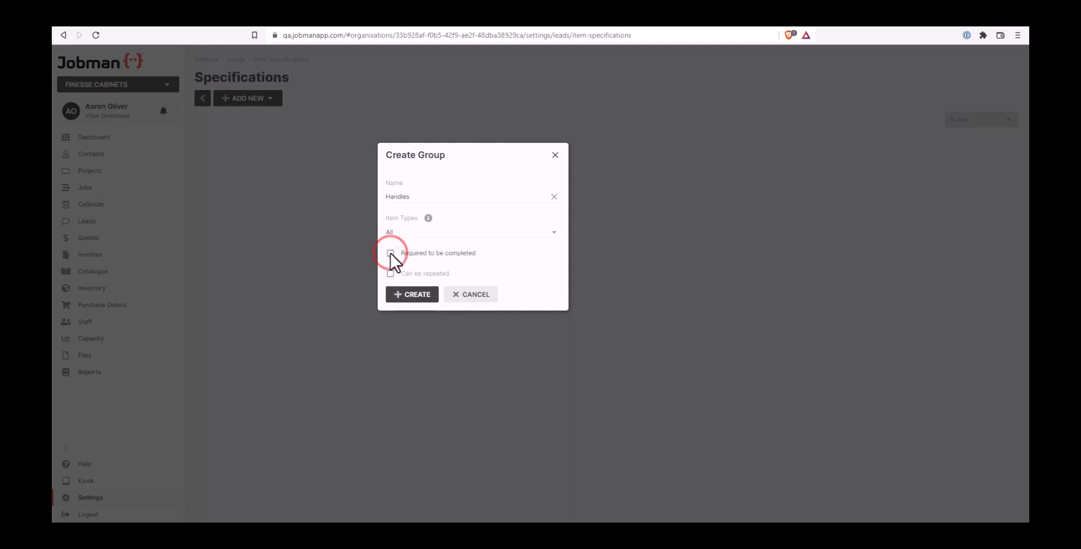
click(390, 273)
click(390, 274)
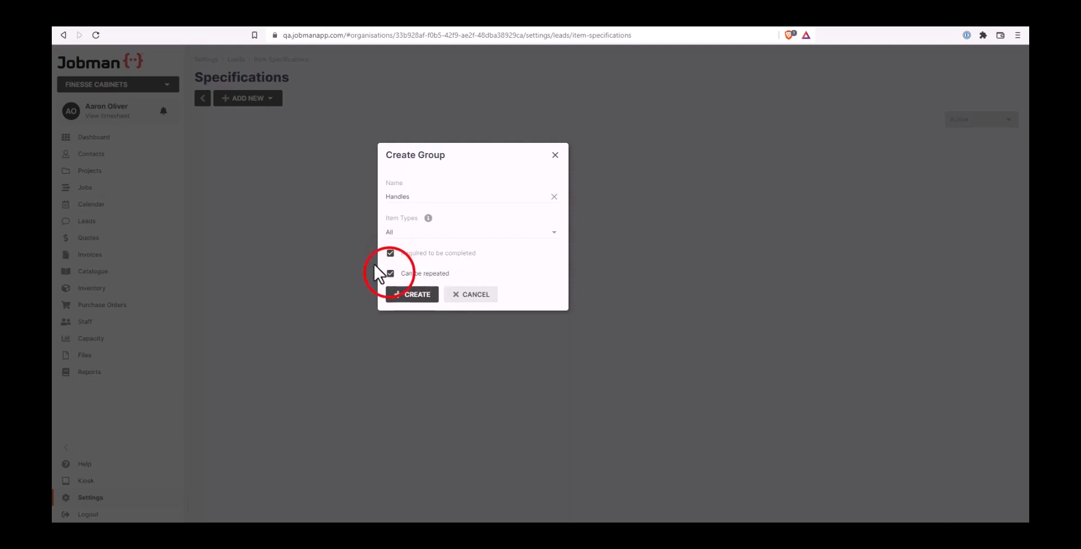
click(391, 253)
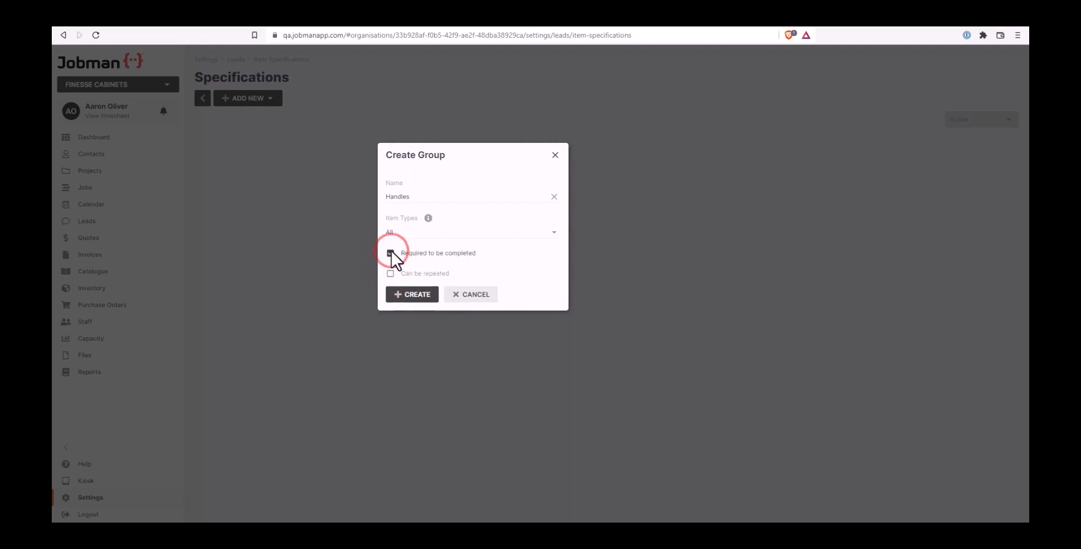
click(416, 295)
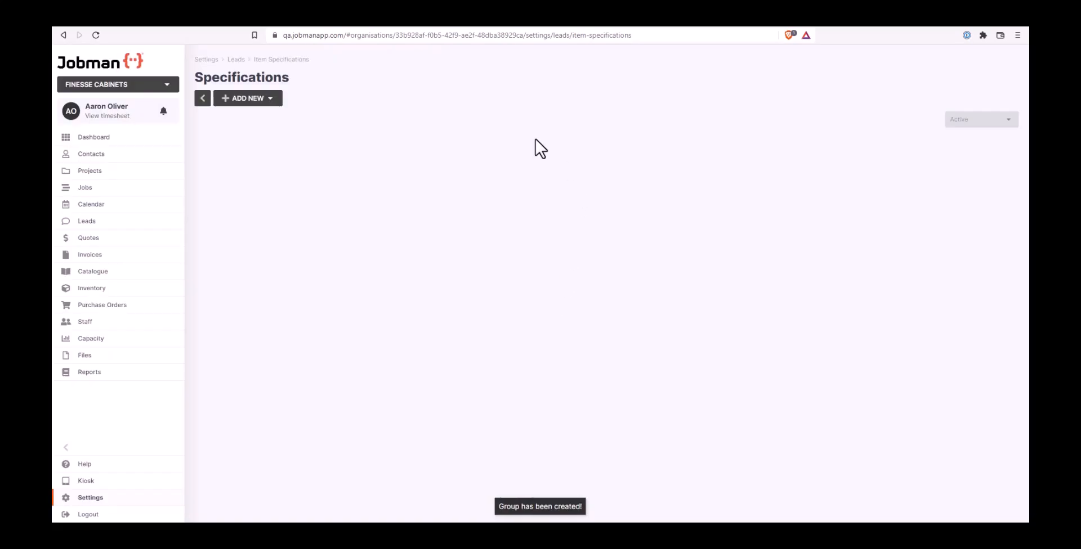
Start a Dropdown question named Type of handle with the options Basic, Standard and Premium, and try adding and removing an extra option
click(270, 99)
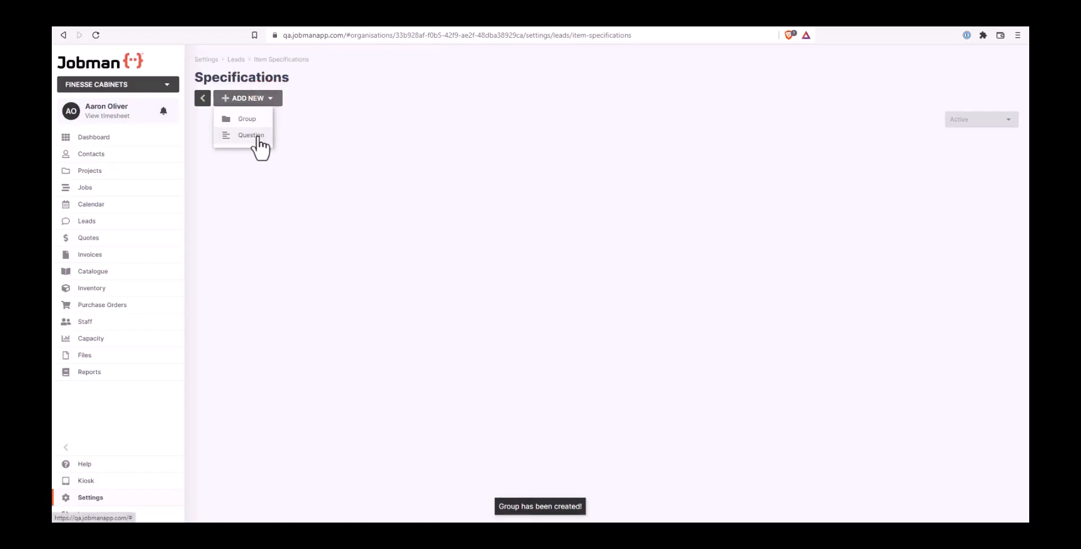
click(259, 135)
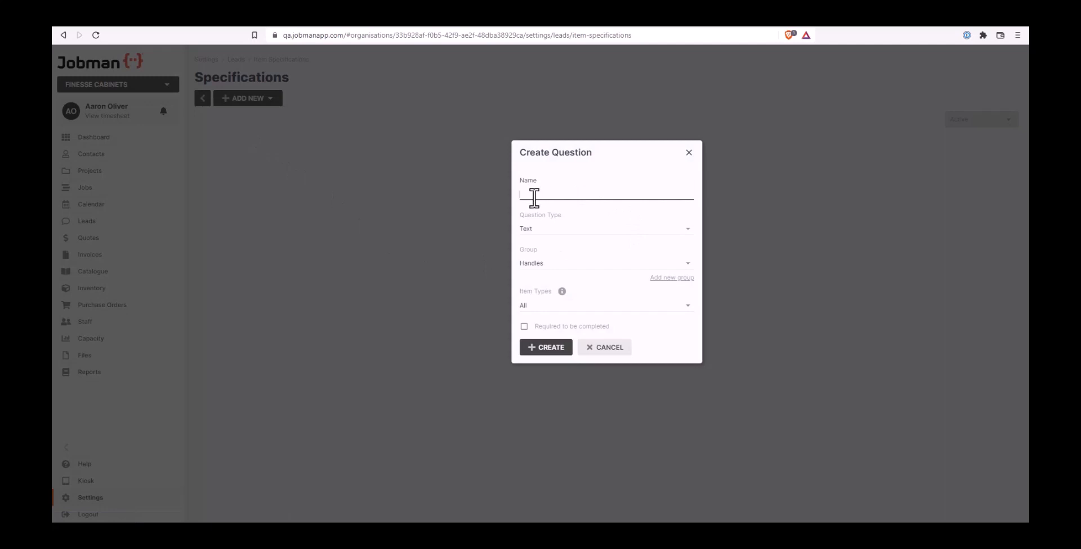
click(687, 231)
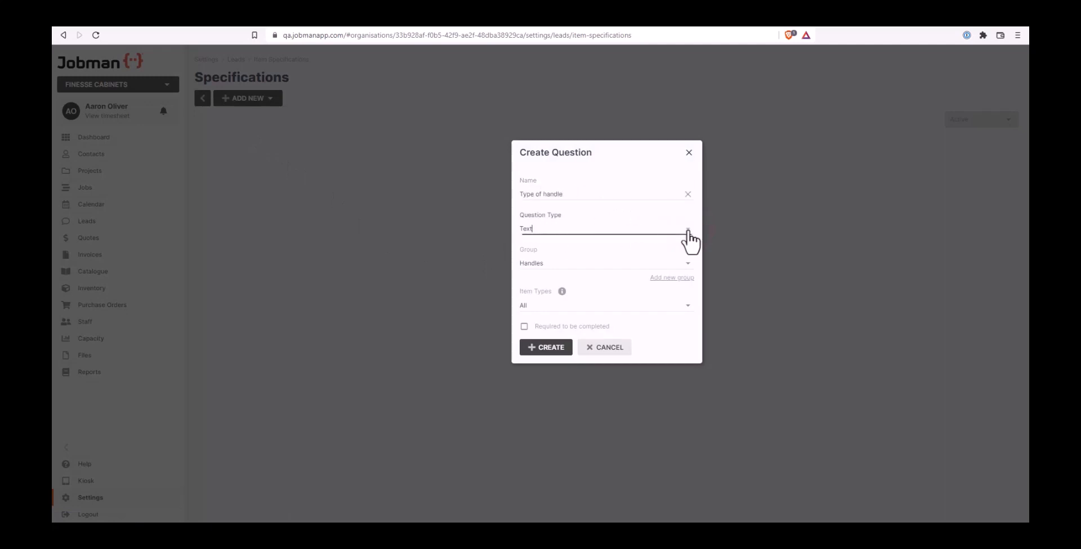
click(686, 229)
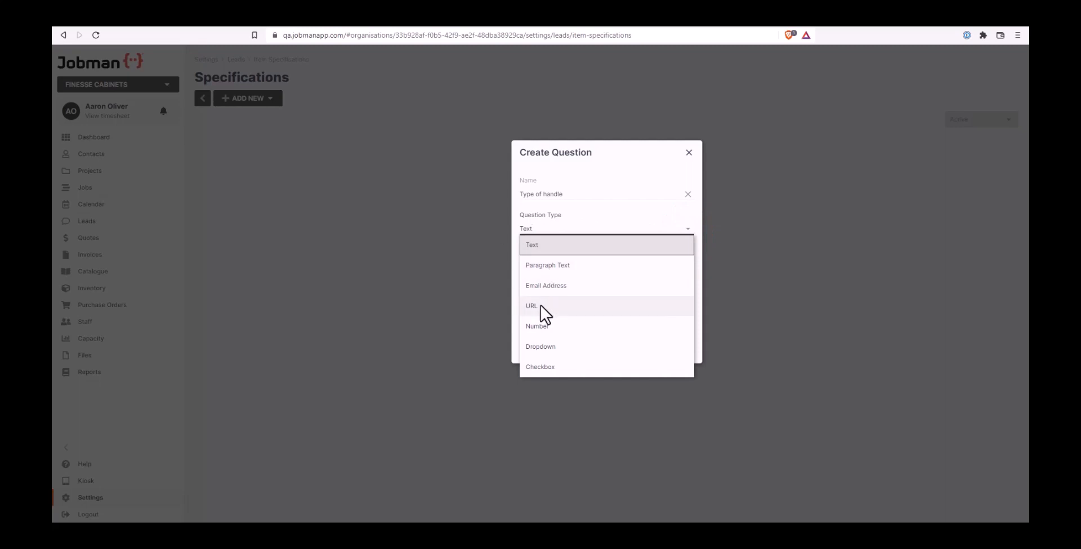
click(541, 346)
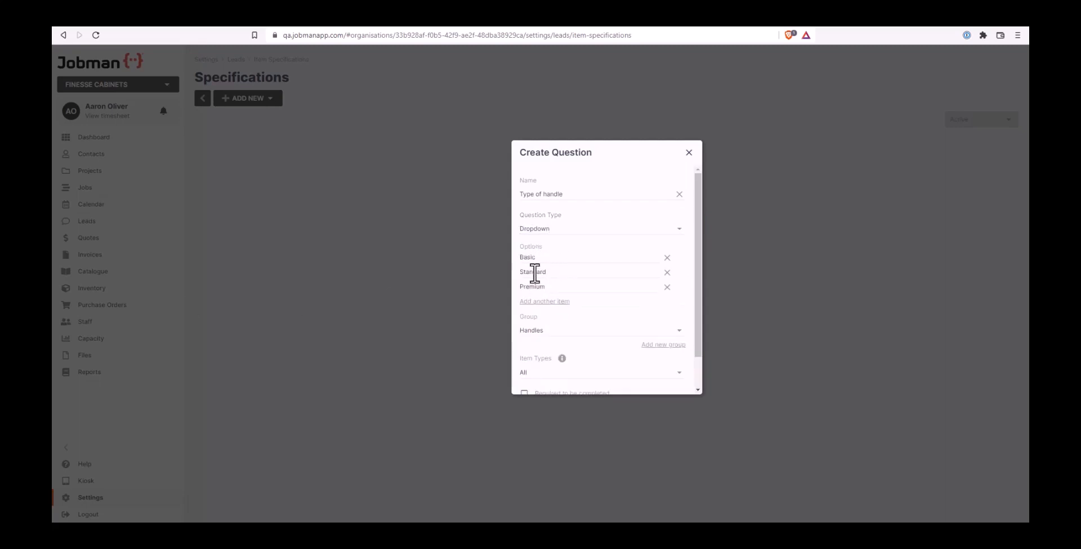
click(544, 302)
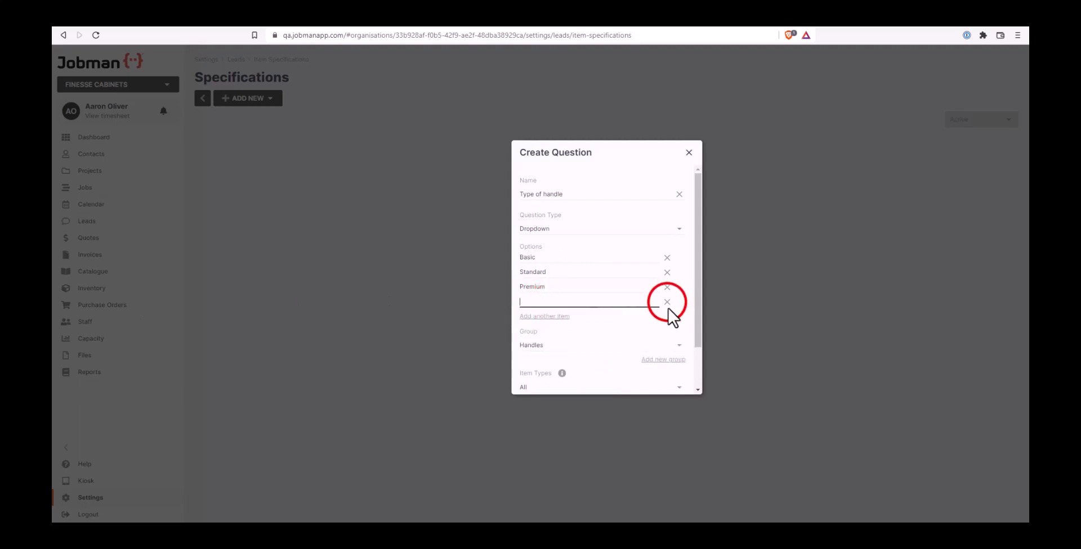
click(667, 304)
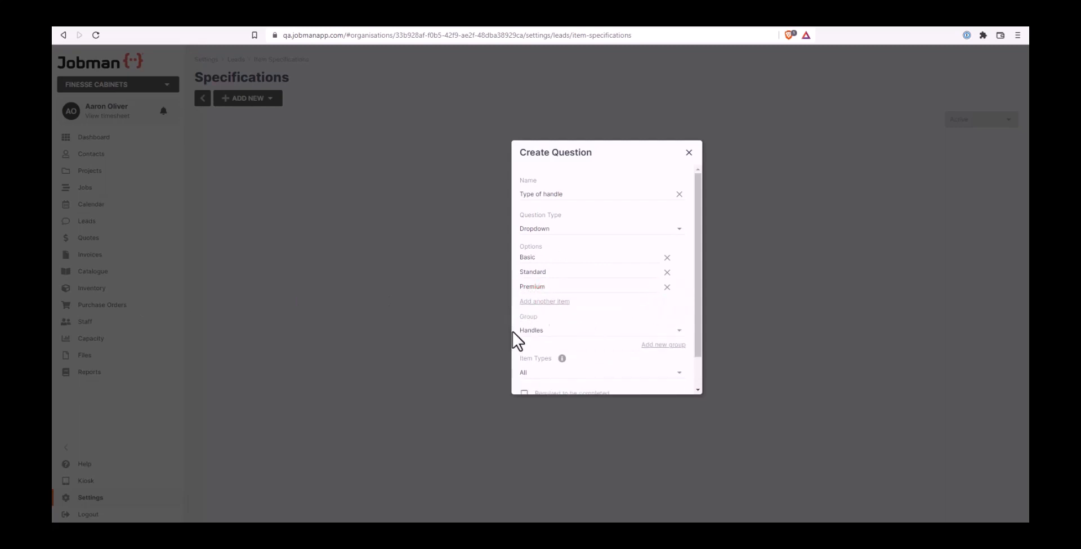
Mark the Type of handle question as required to be completed and create it in the Handles group for all item types
scroll(637, 336, down, 1)
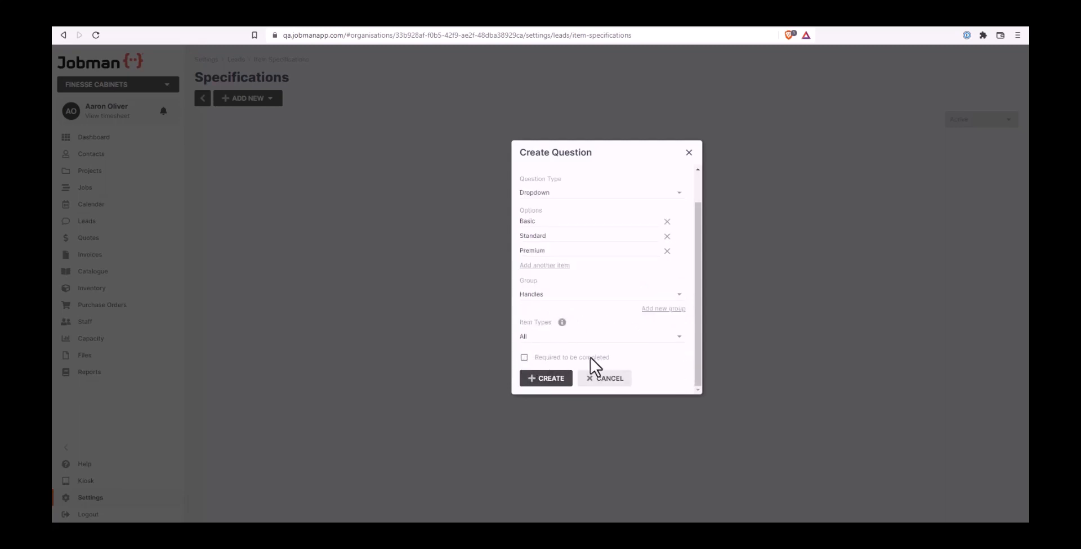
click(524, 358)
click(540, 380)
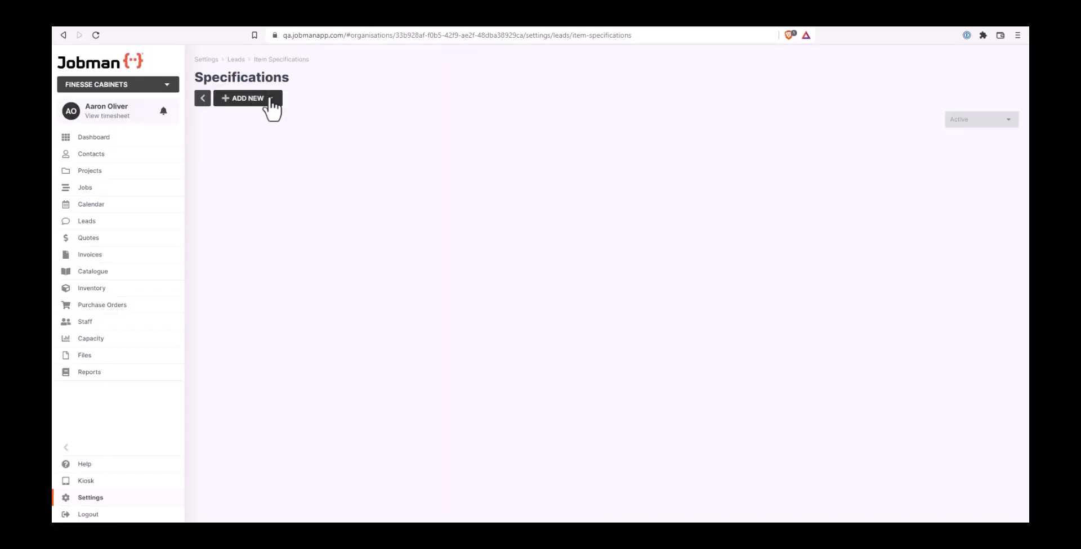
click(271, 101)
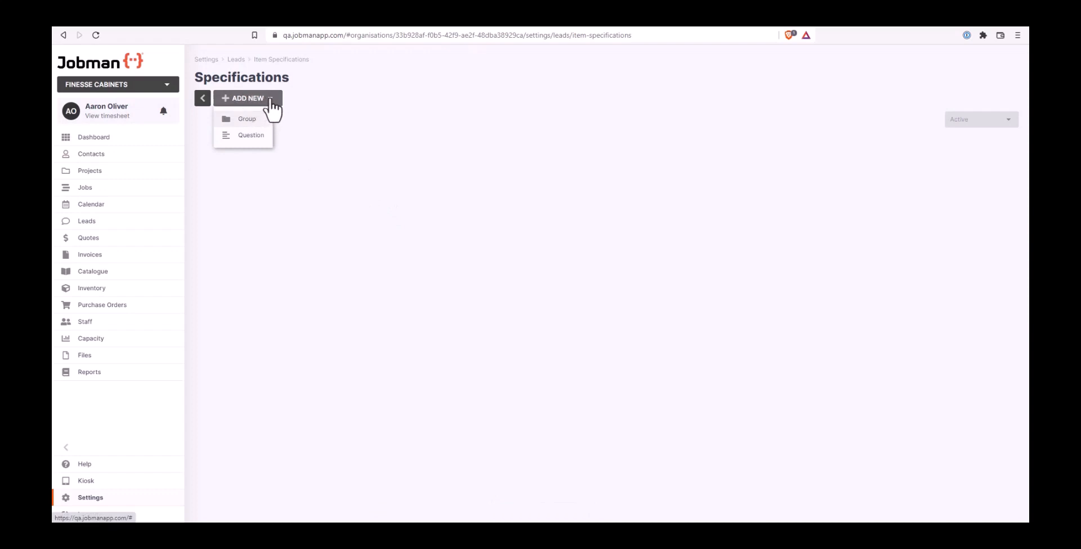
click(316, 162)
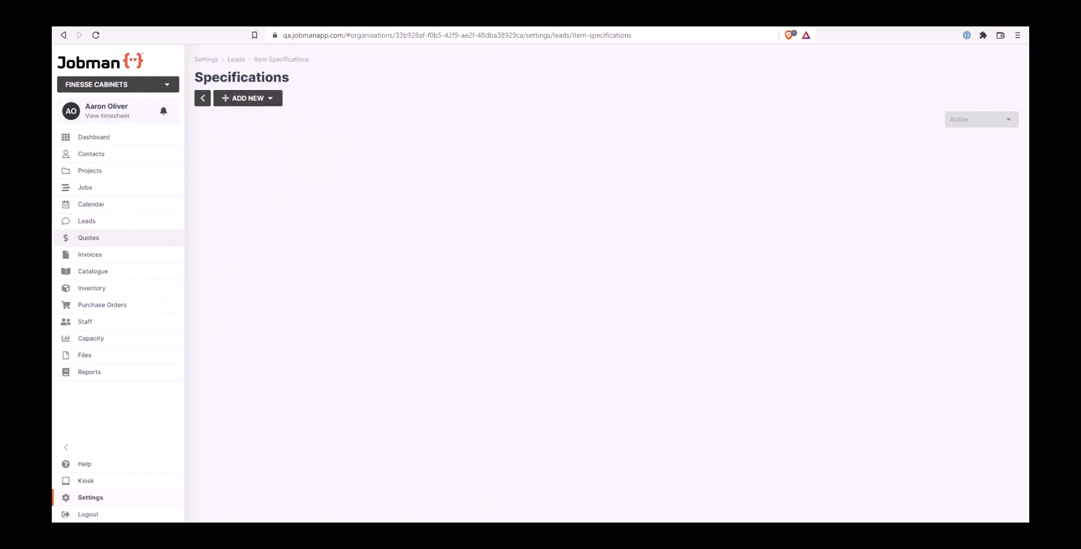
Open the Help Video Demo lead and go to the Items in its resources
click(87, 221)
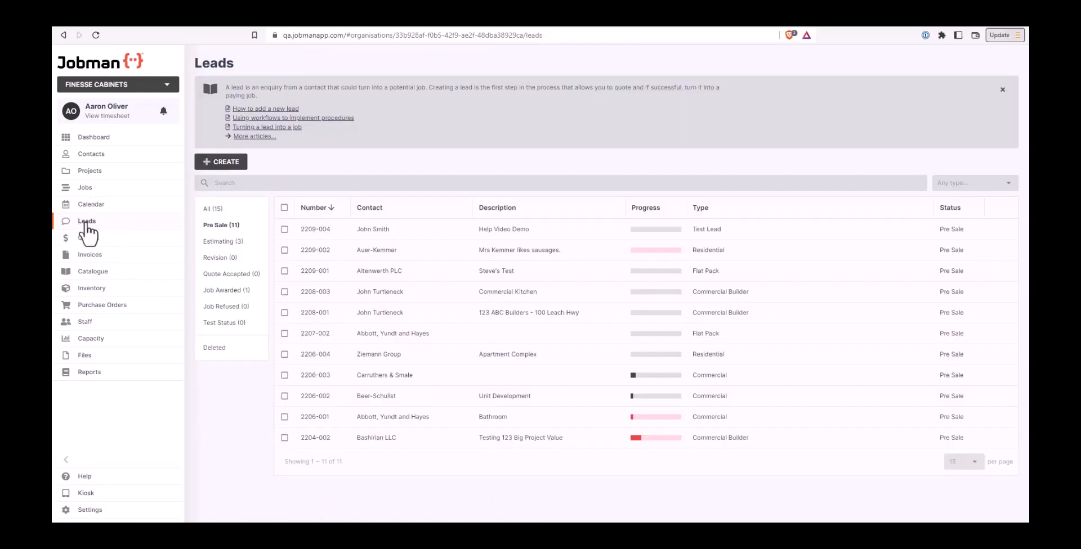
click(377, 231)
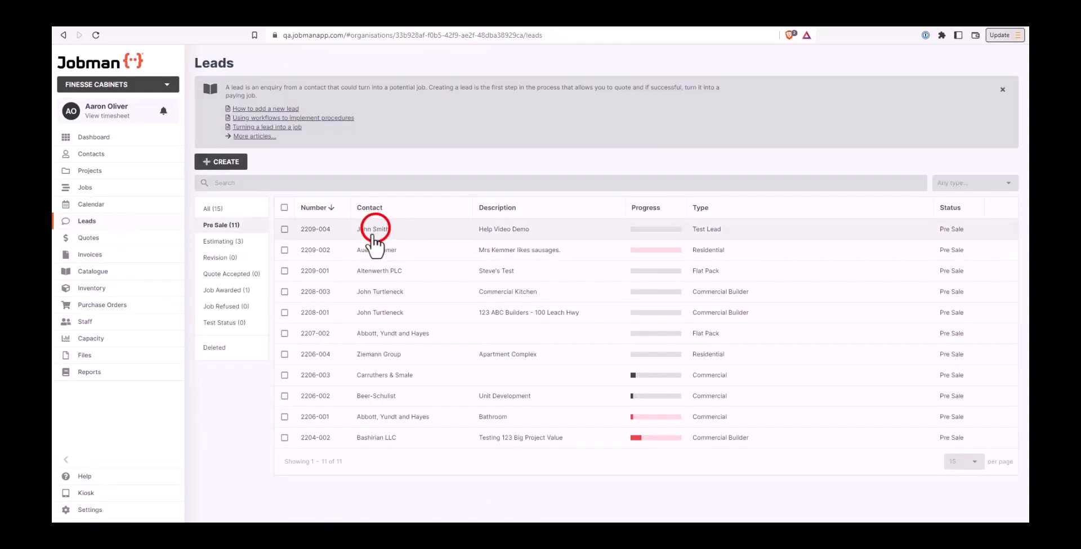
click(375, 230)
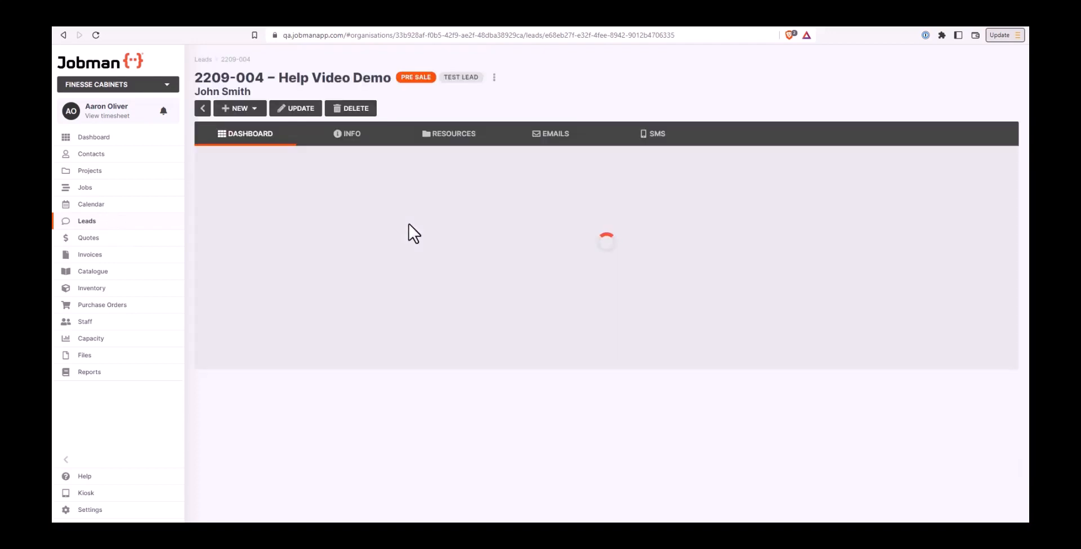
click(454, 139)
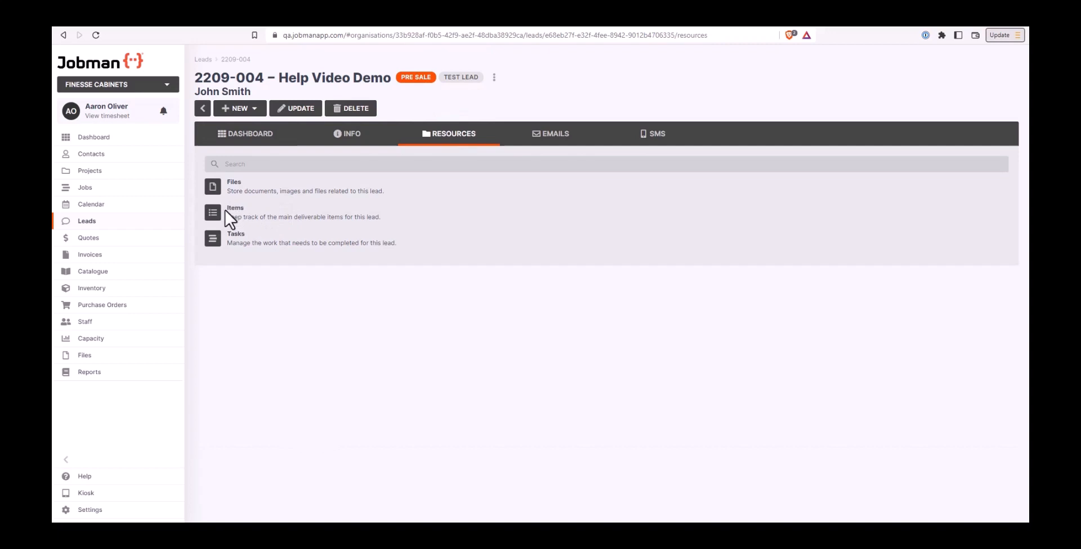
click(236, 211)
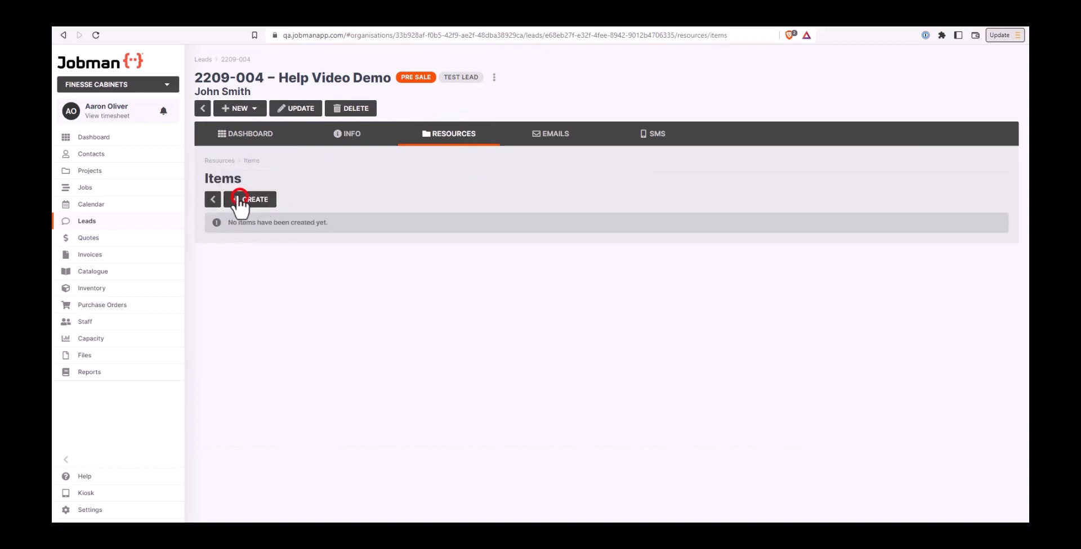
Create a Kitchen item on the lead with the customer's project name, a 2100mm ceiling height, 20mm Std Stone bench tops, Premium drawers and the remaining specifications
click(242, 201)
click(241, 214)
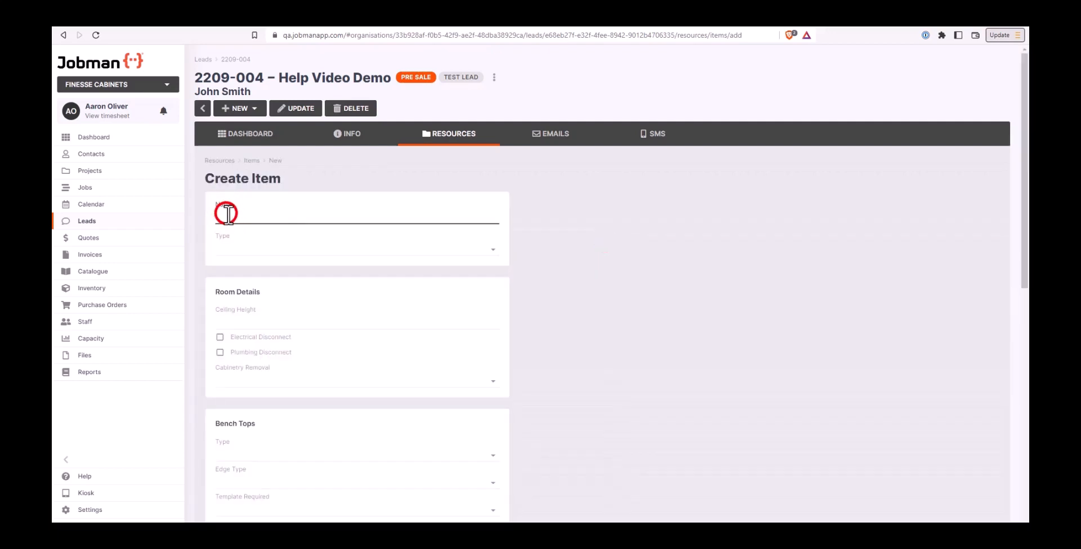
text(John Smith Project)
click(281, 249)
click(231, 306)
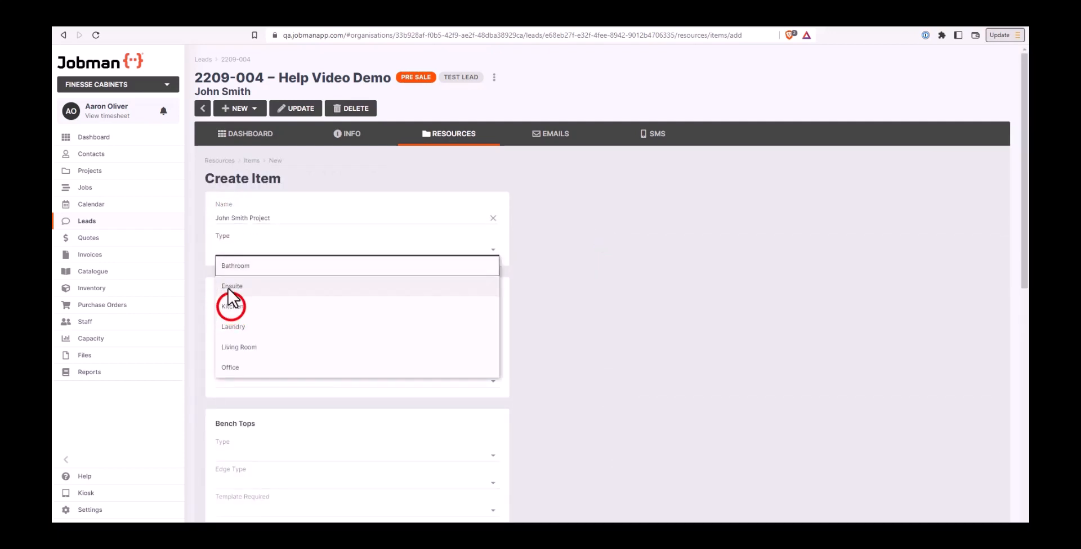
click(492, 249)
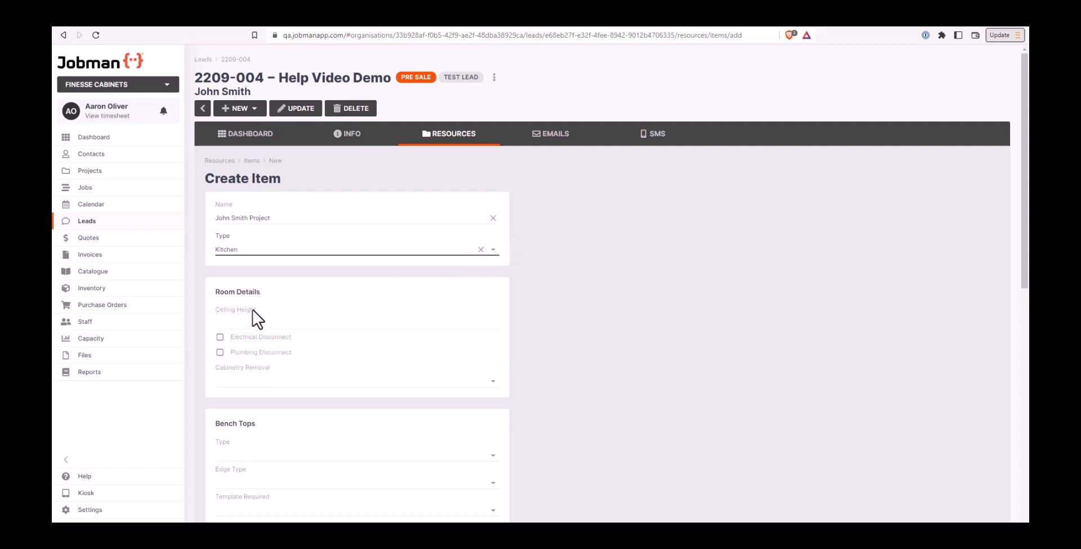
scroll(282, 323, down, 2)
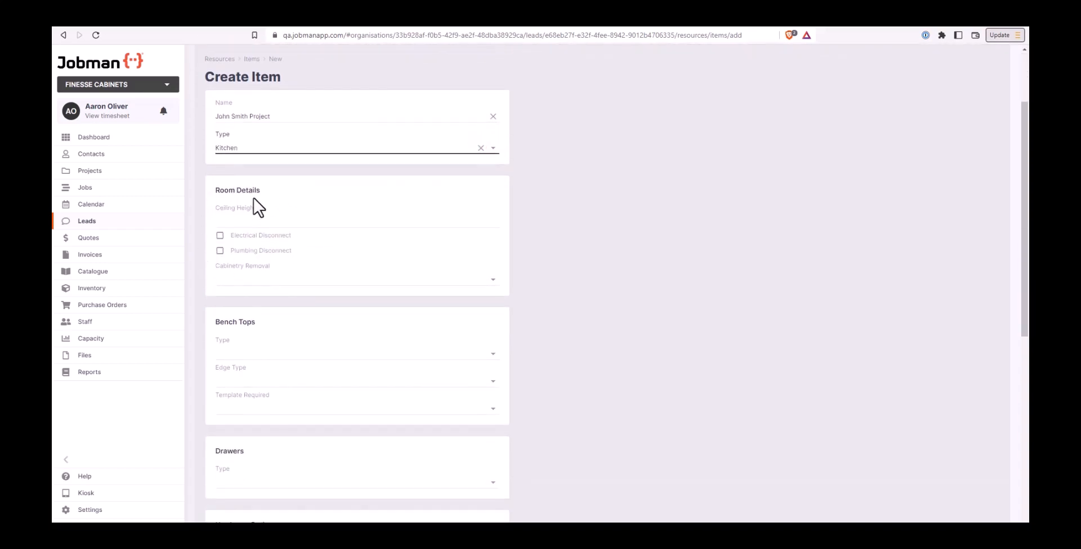
click(227, 501)
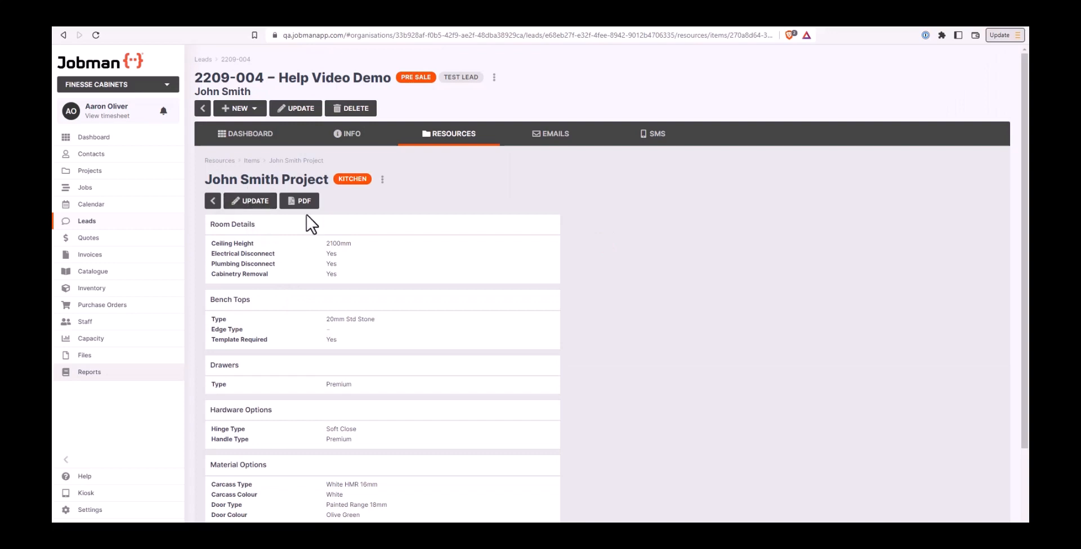
Generate the PDF of the Kitchen item and review its specifications
click(293, 198)
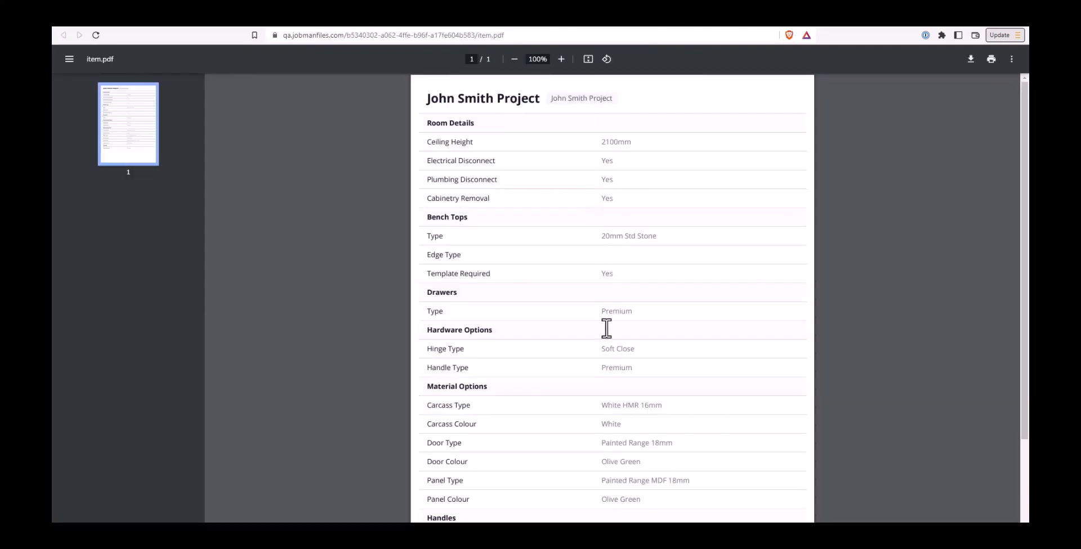
scroll(606, 328, down, 5)
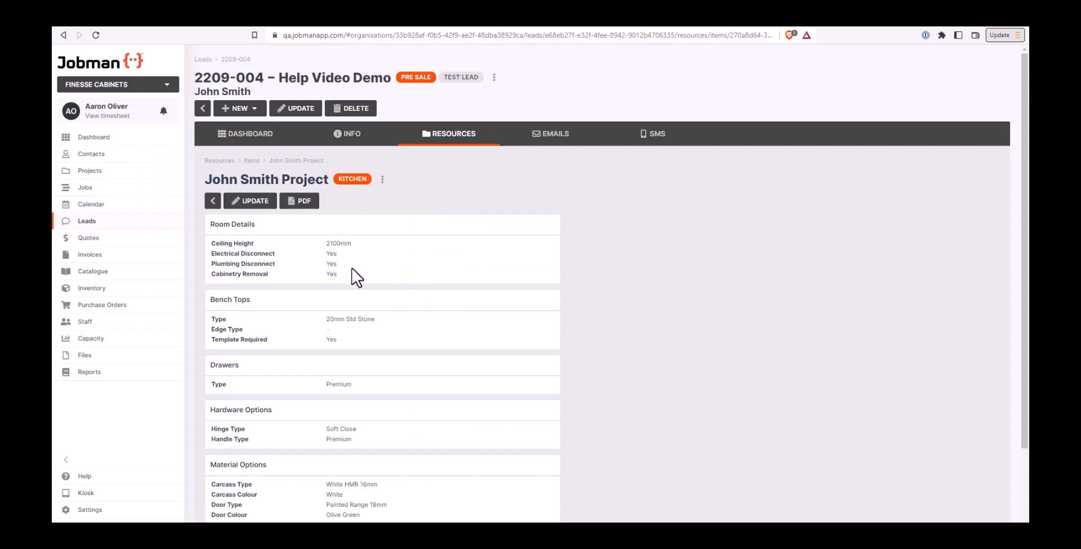
scroll(352, 269, down, 2)
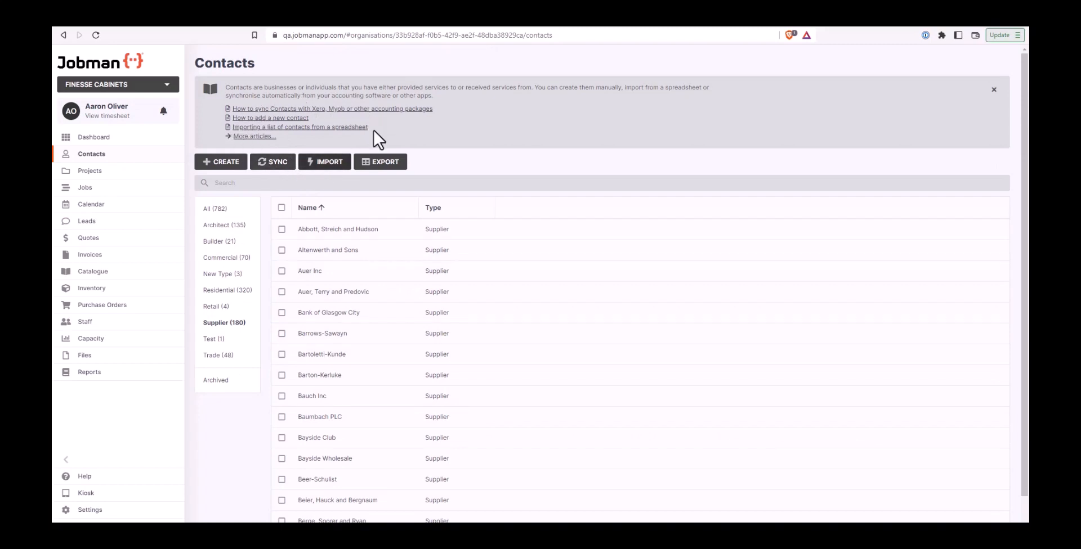
Open the help article How to add a new contact from the Contacts page
click(268, 119)
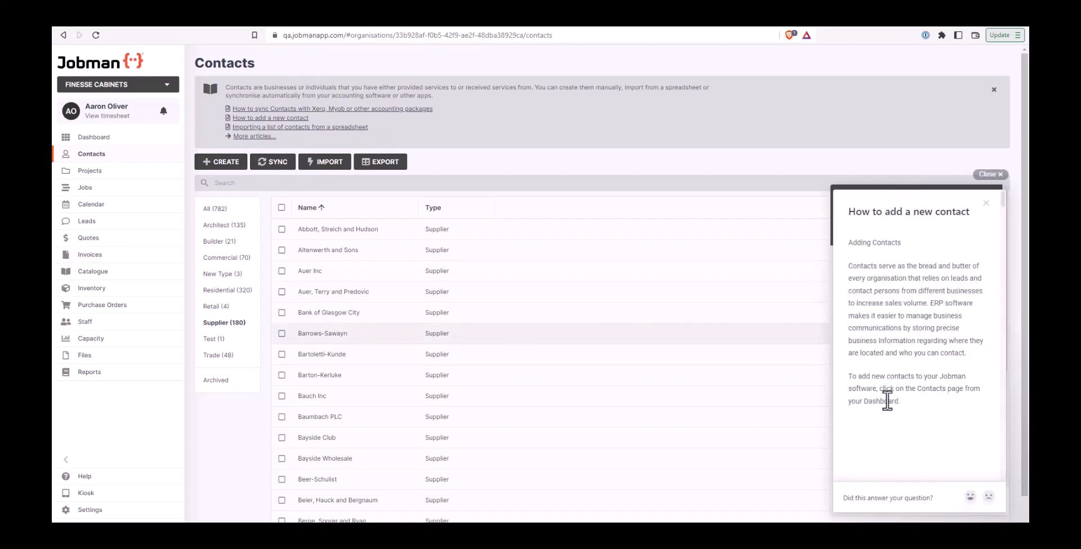